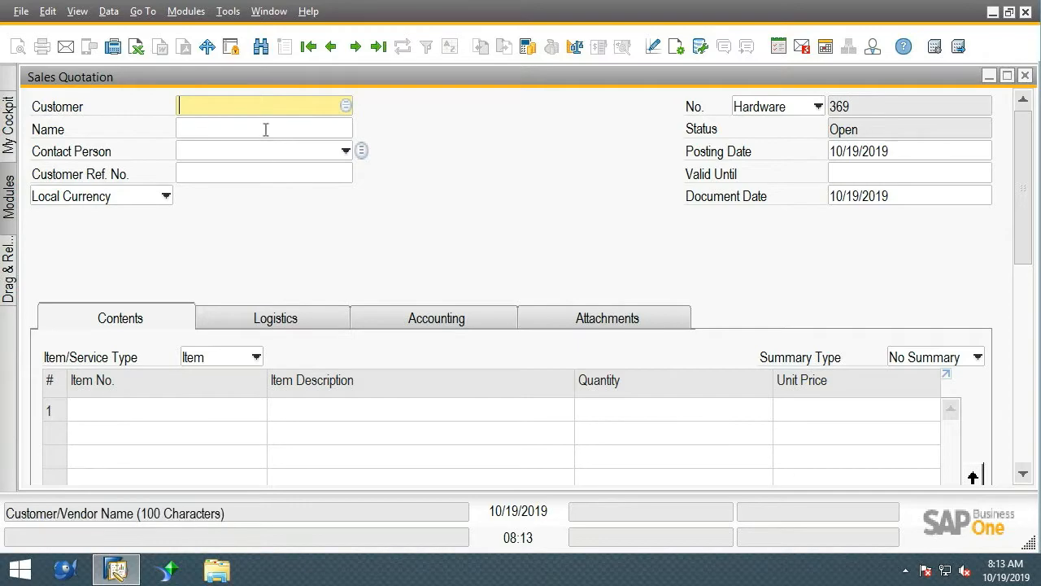
Set the sales quotation's customer to the Quick Quote business partner by looking up its name.
click(263, 129)
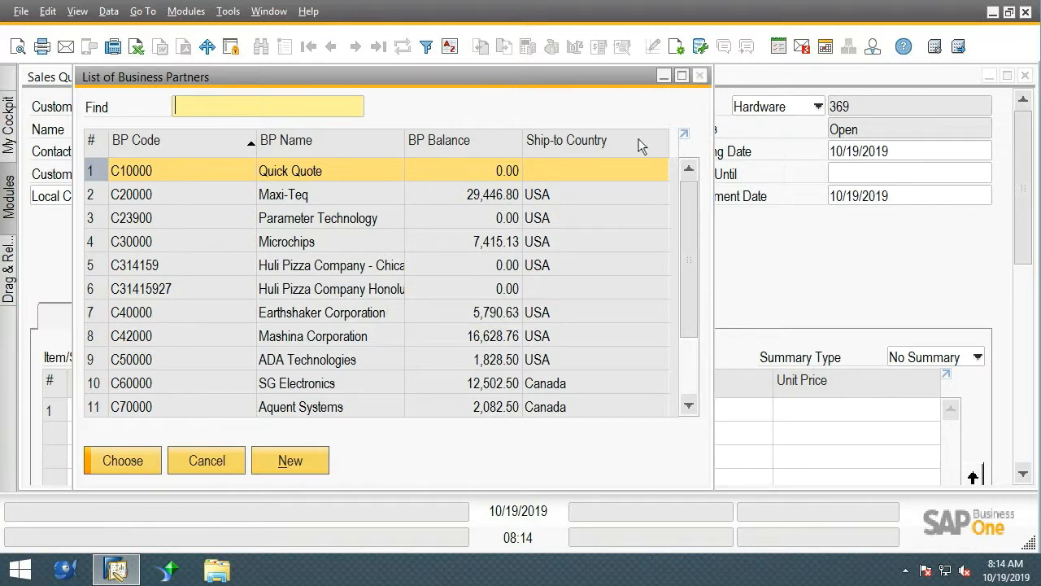
click(700, 75)
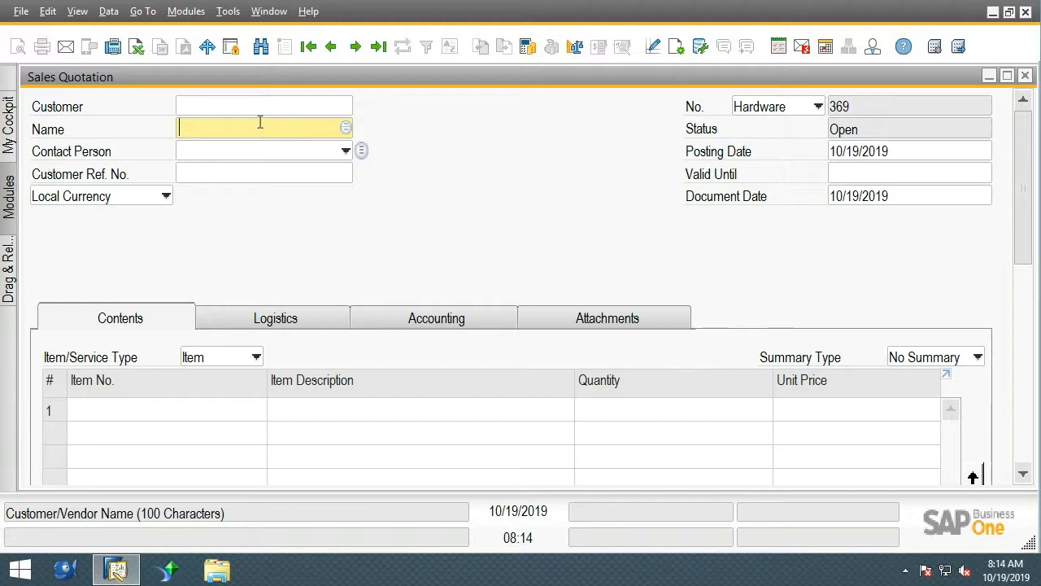
text(qui)
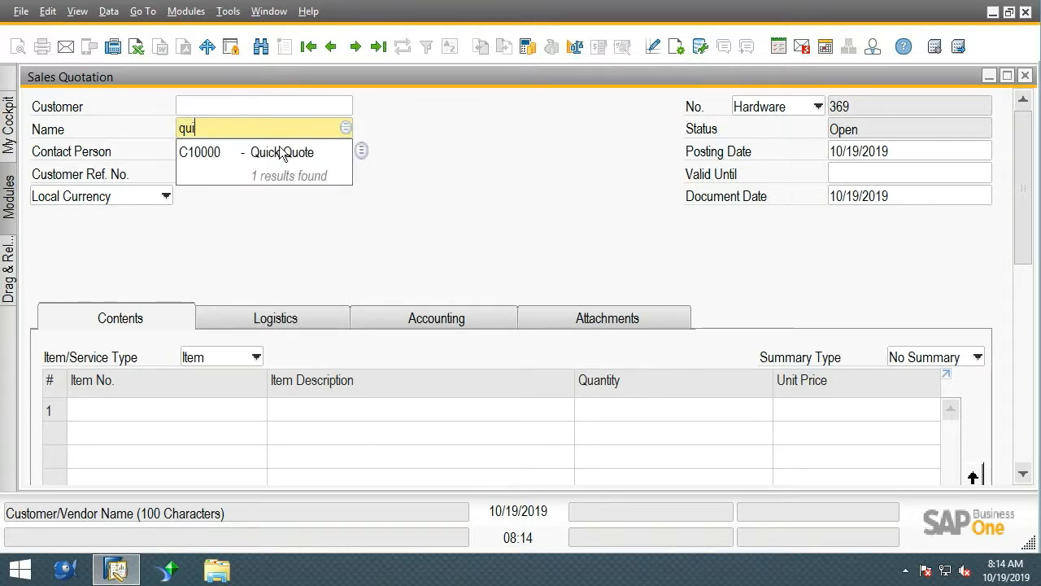
click(281, 154)
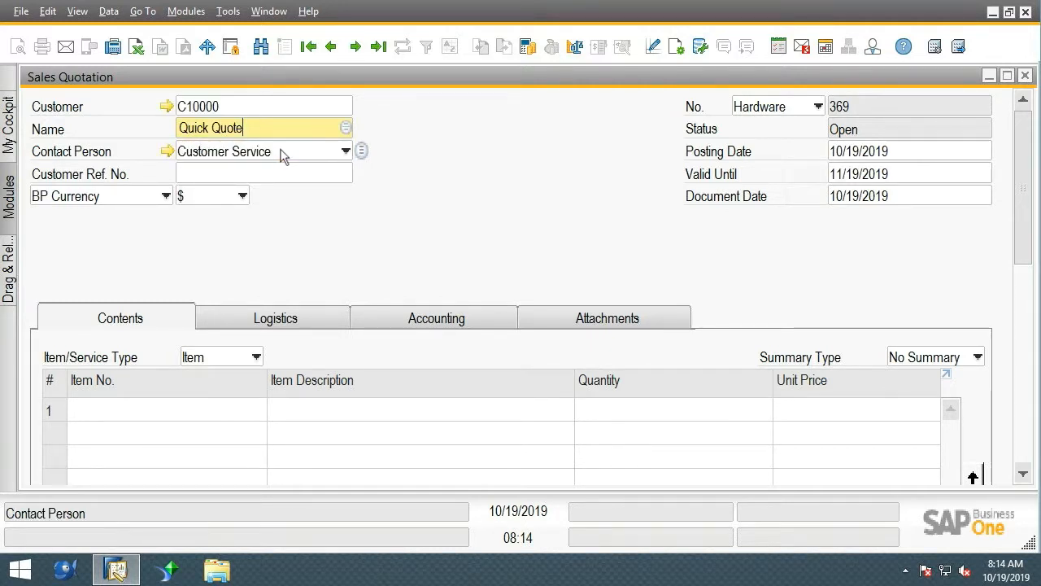
Enter "Huli Pizza Company - Indy" as the customer reference and add item Z00002, Tablet PC 64GB White, as the first line.
click(212, 172)
text(Huli P)
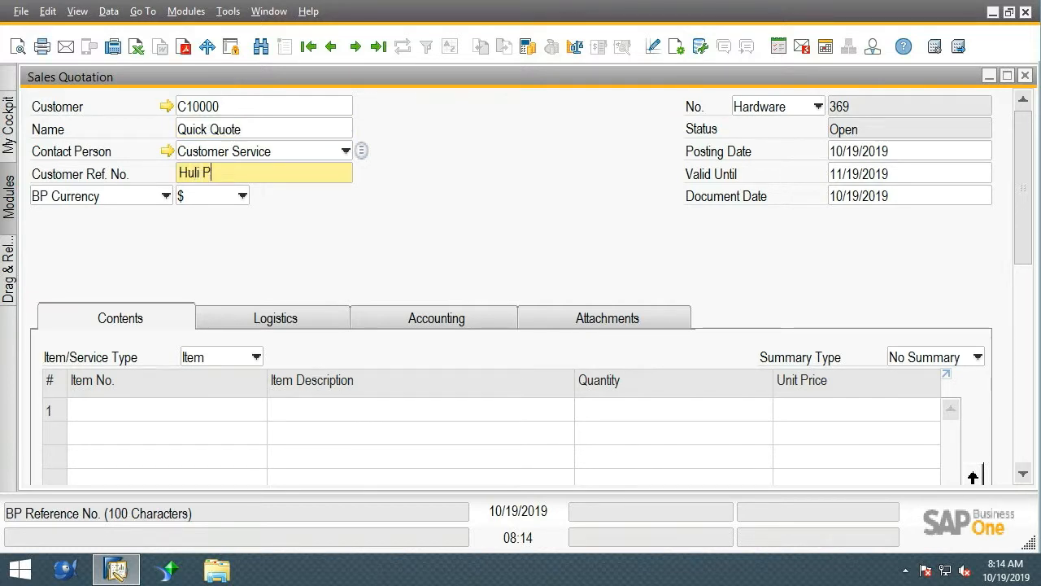
text(izza Company - Ind)
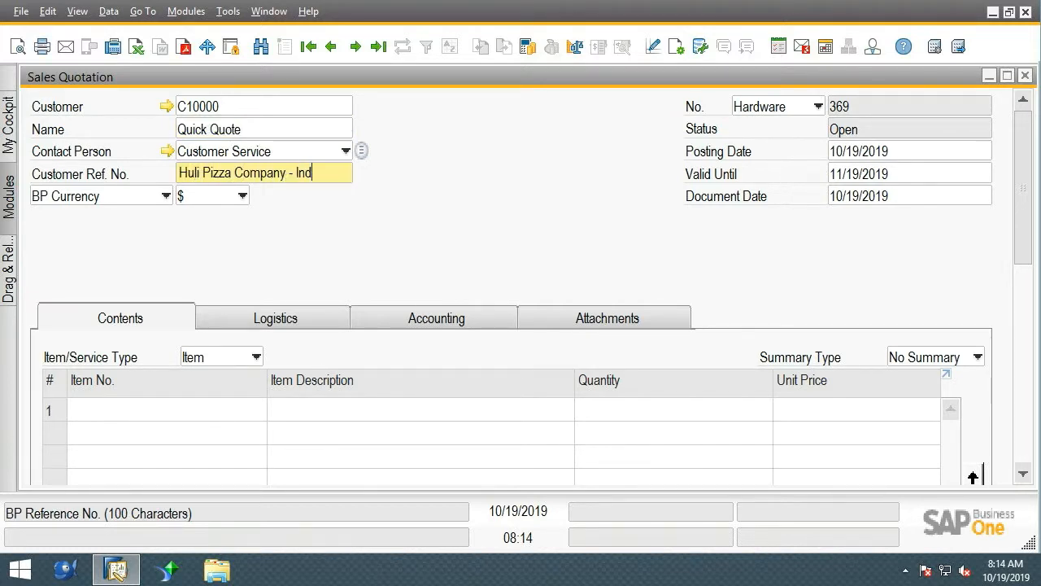
text(y)
click(178, 411)
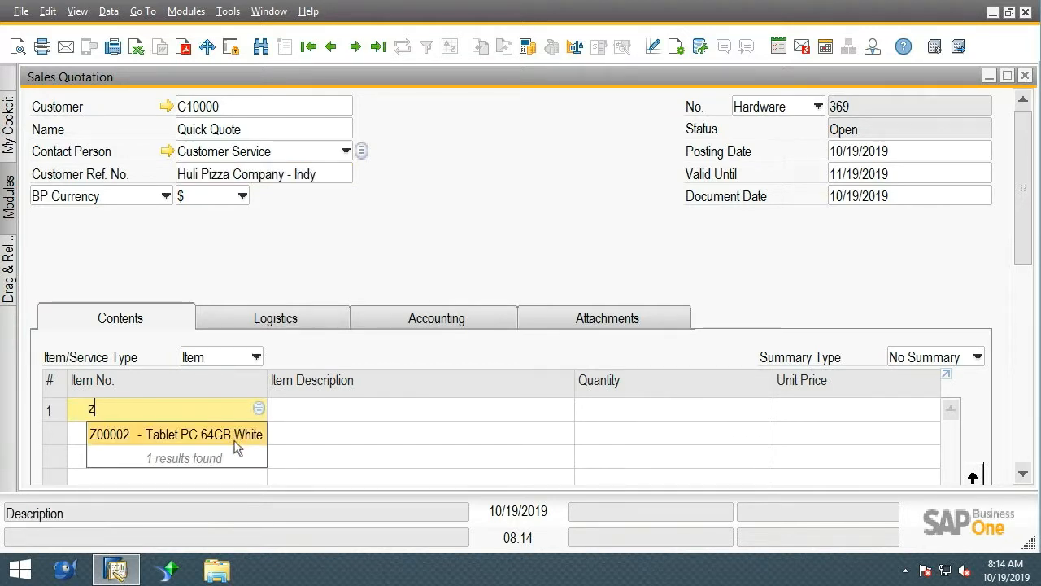
click(237, 448)
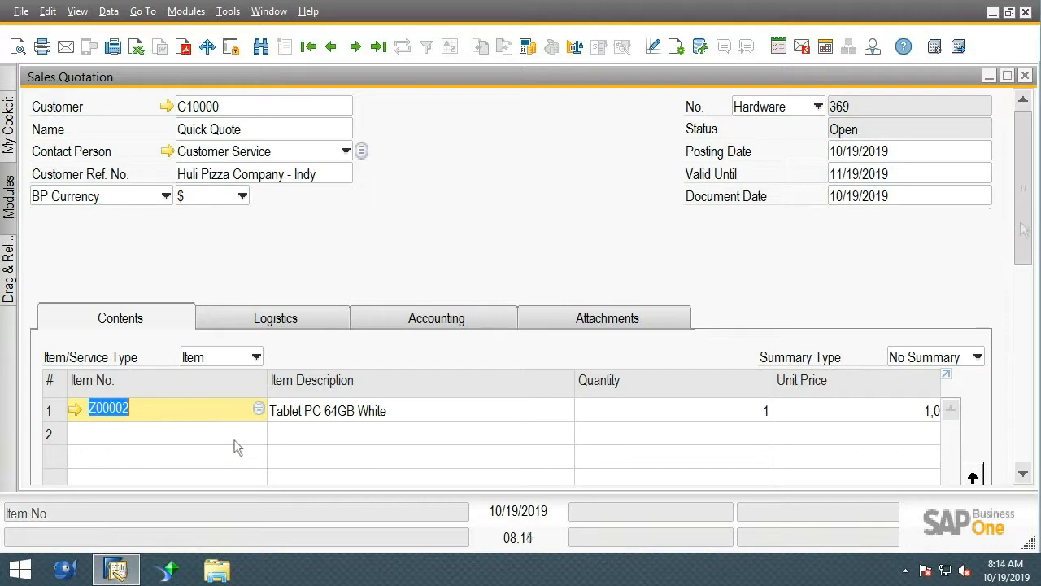
Enter "cf" followed by the contact's first name as the quotation's remarks.
click(1026, 350)
drag(1026, 350, 1026, 387)
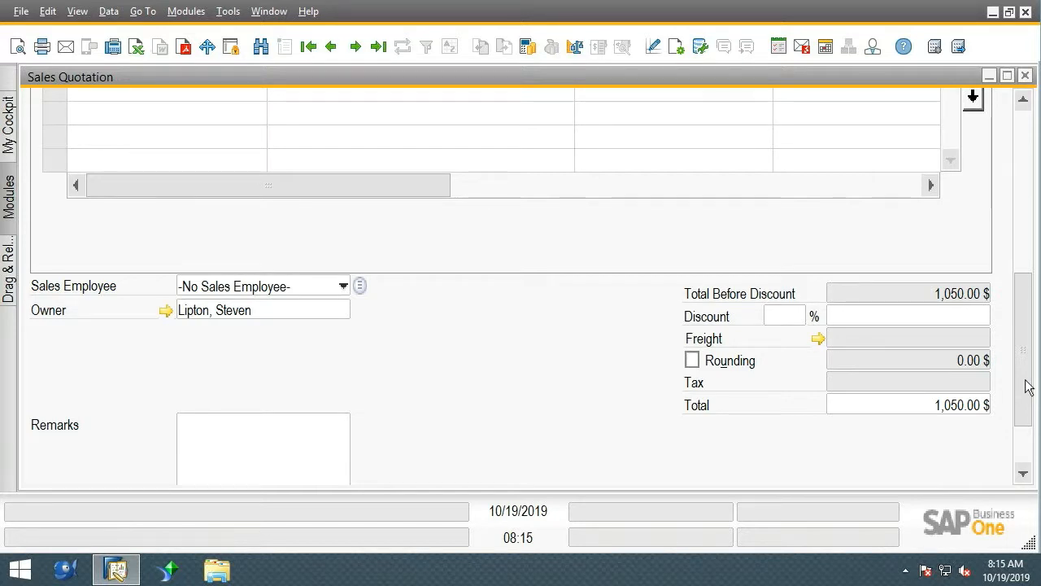
drag(1029, 377, 1022, 413)
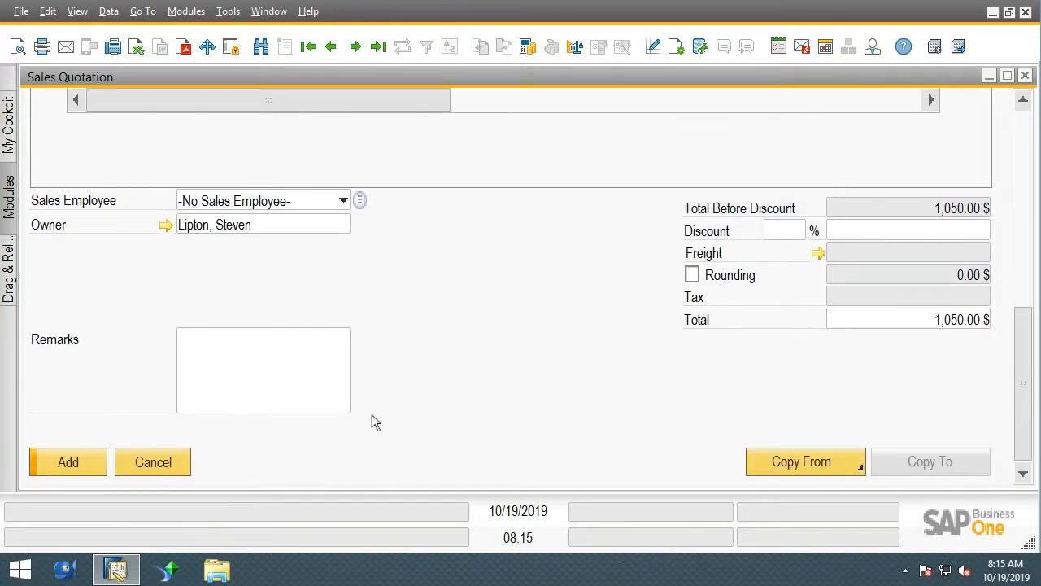
click(316, 360)
text(cf Lelani)
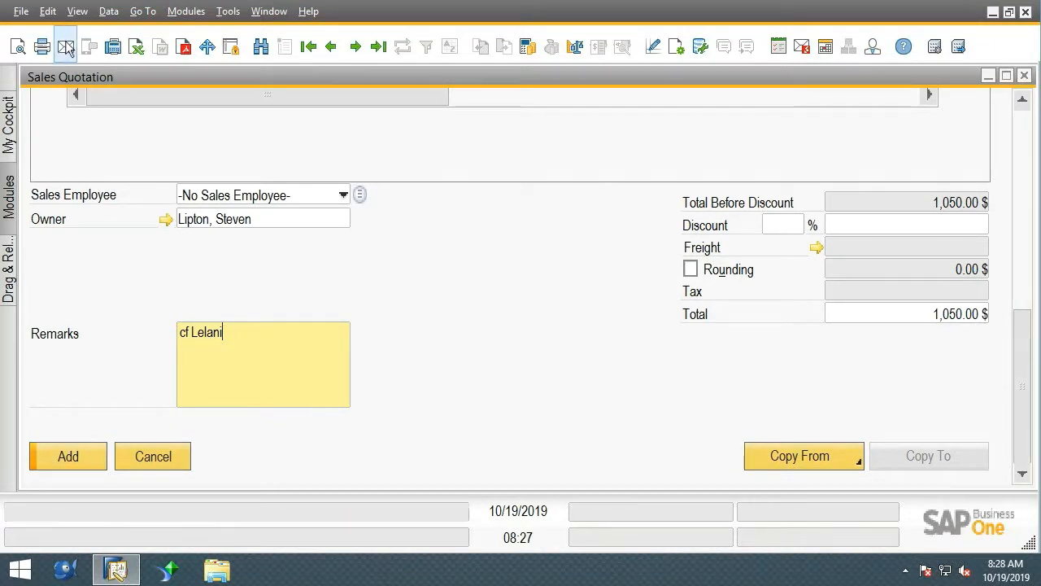
Start an e-mail message from the quotation with the subject "Quote for your tablet" and check the recipient's e-mail address.
click(66, 47)
click(275, 341)
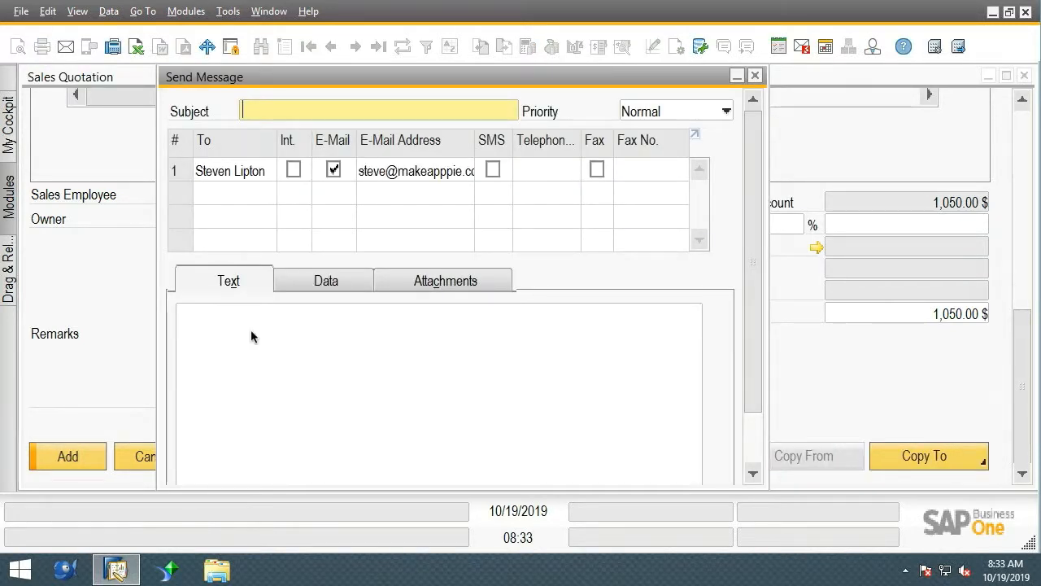
text(Quote for your tablet)
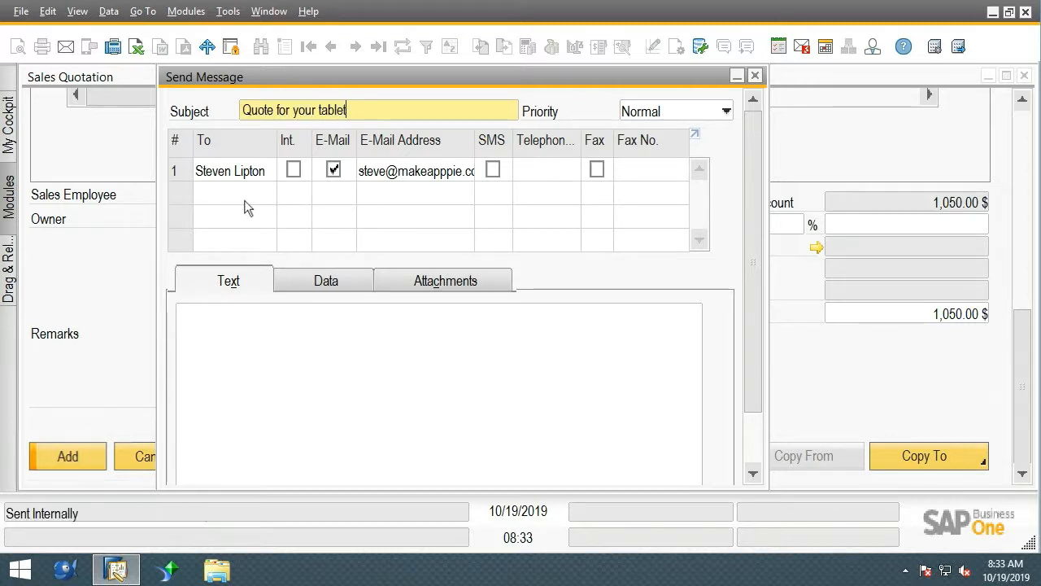
click(377, 171)
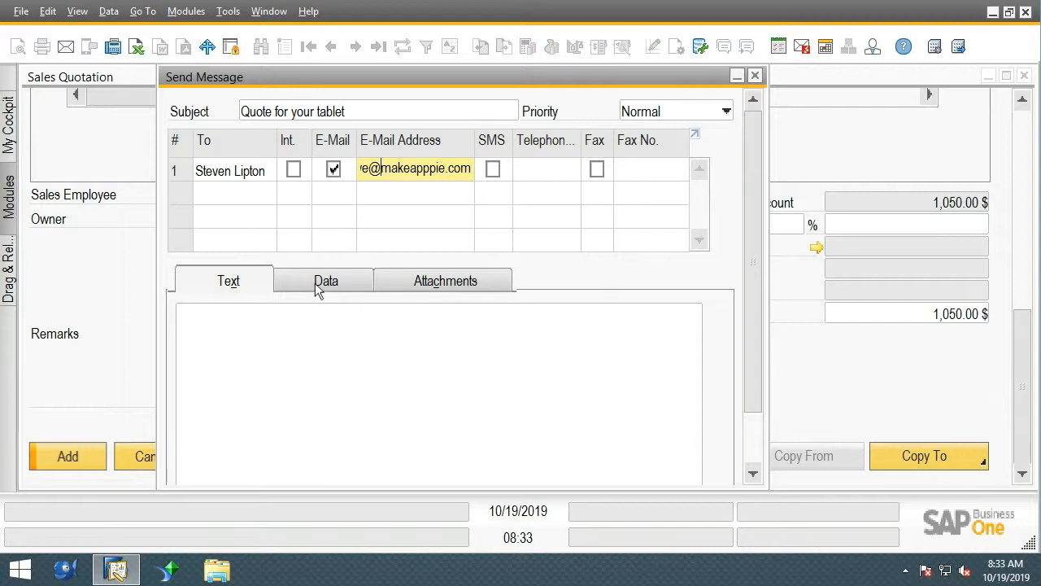
Write the message body: the contact's first name, "Here's your quote for that tablet . Have a great day. Mahalo!! (did I say that right?)".
click(250, 325)
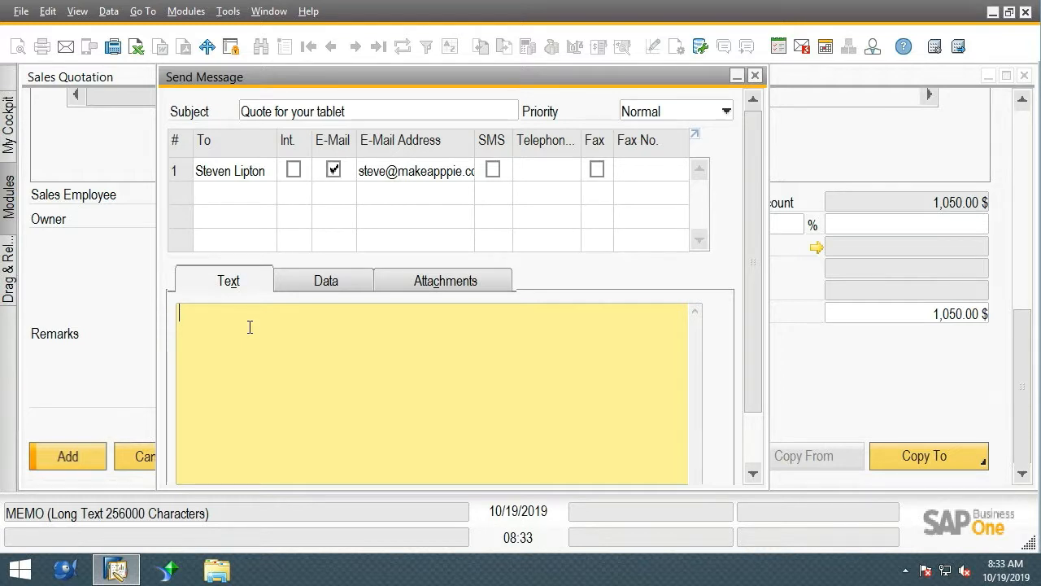
text(Lelani,  Here's your quote)
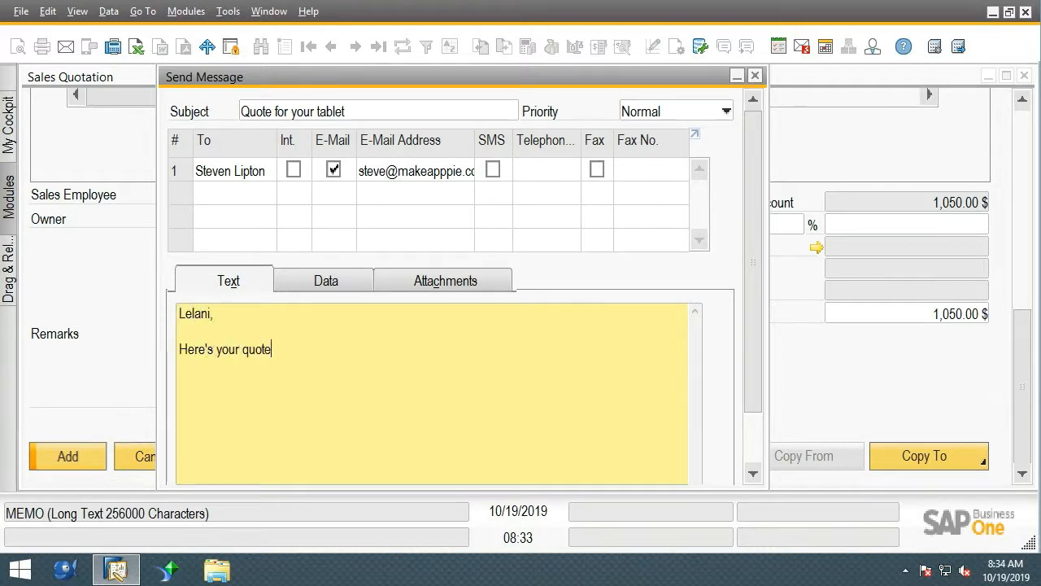
text( for that tablet . Have a great day. Mahalo)
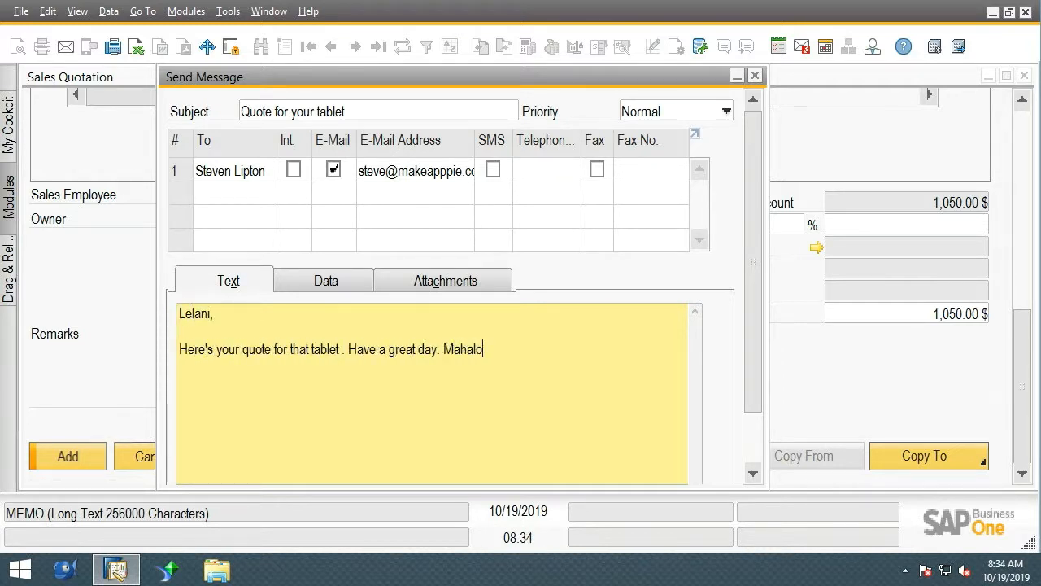
text(!! (did I say that right?))
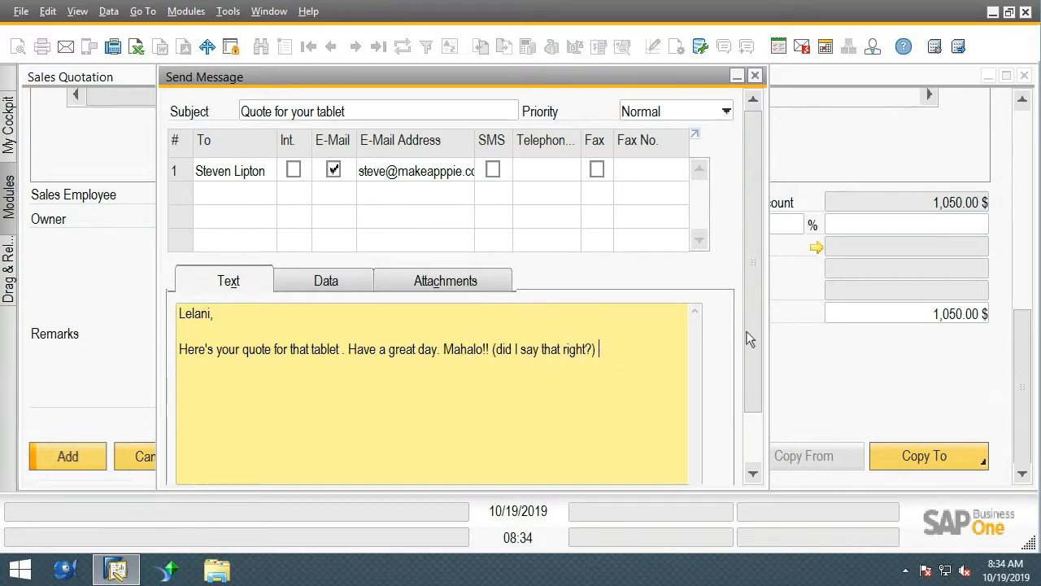
Send the e-mail message and add the sales quotation.
scroll(750, 407, down, 2)
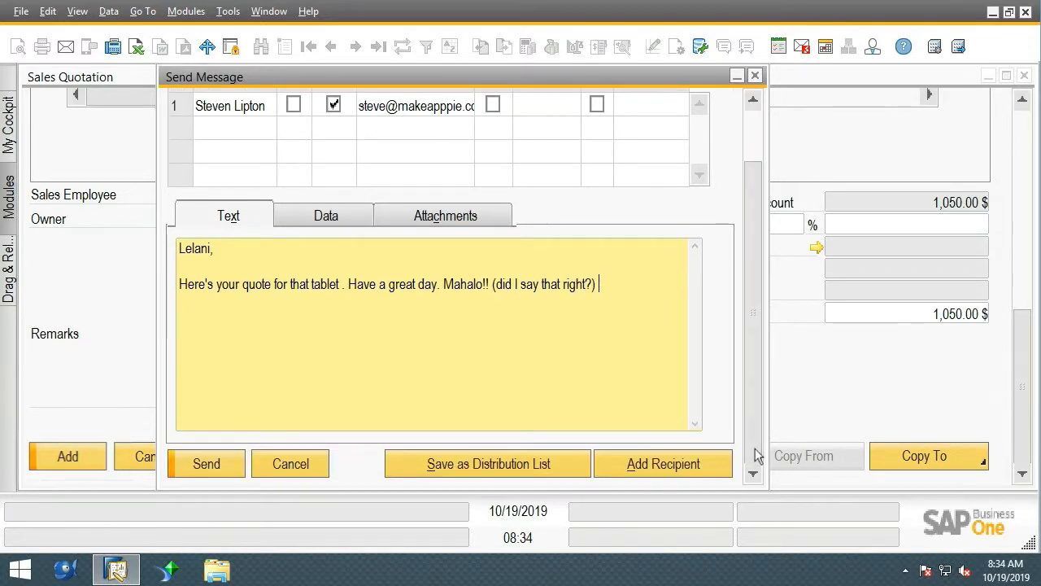
click(206, 466)
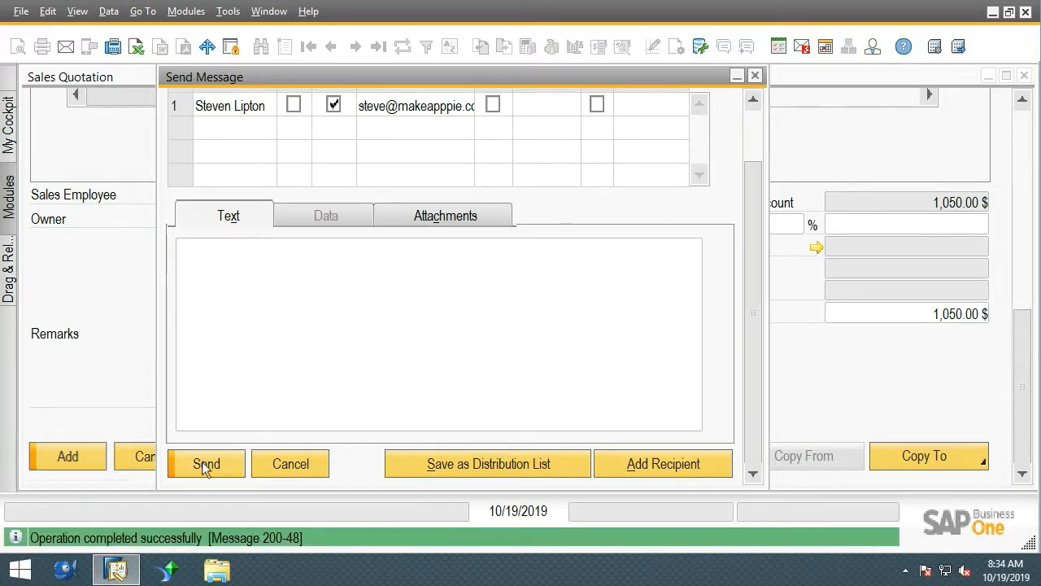
click(755, 75)
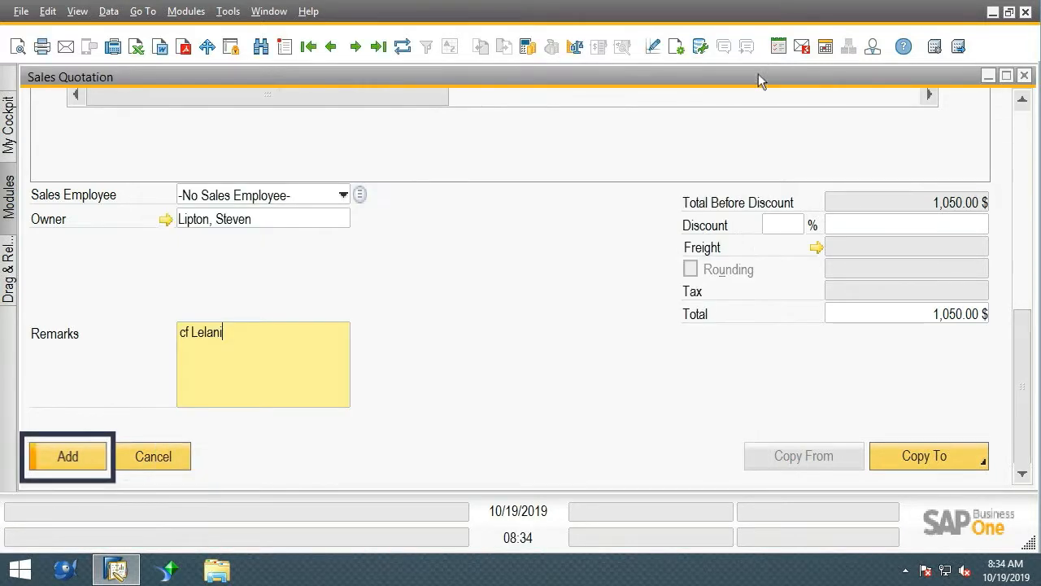
click(75, 458)
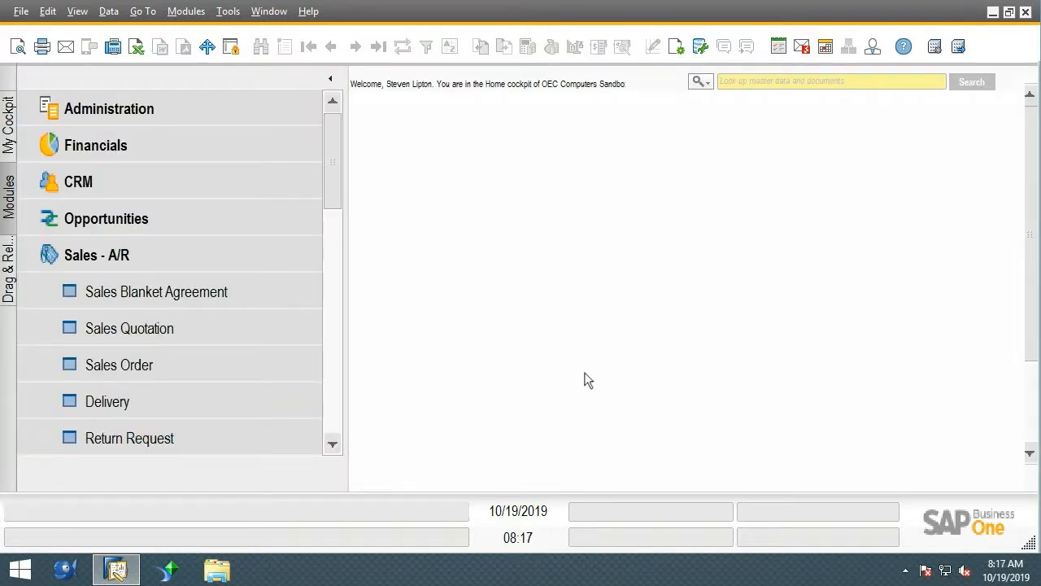
Search the existing sales quotations for the customer name "quick".
click(120, 326)
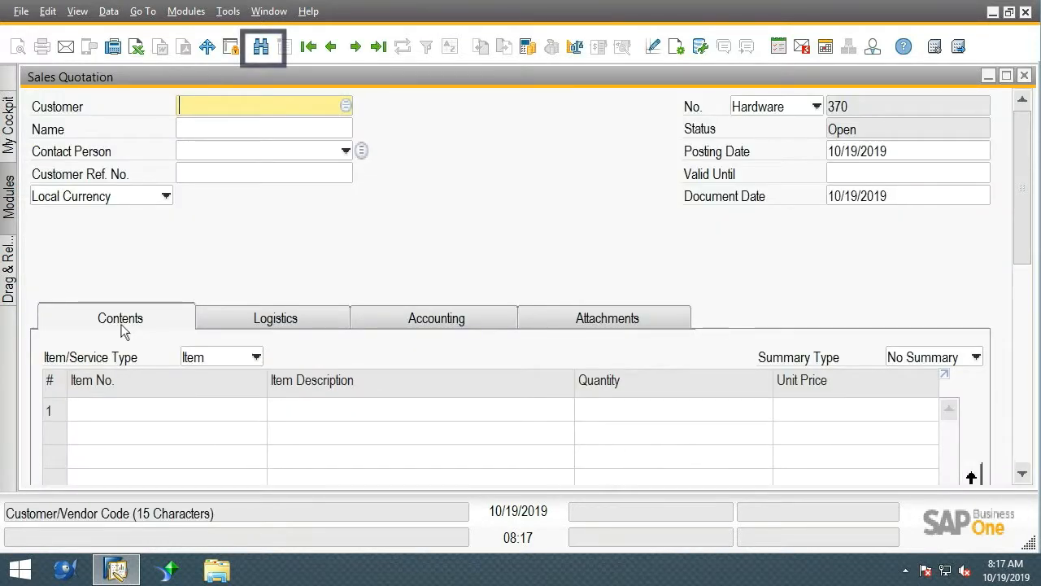
click(262, 53)
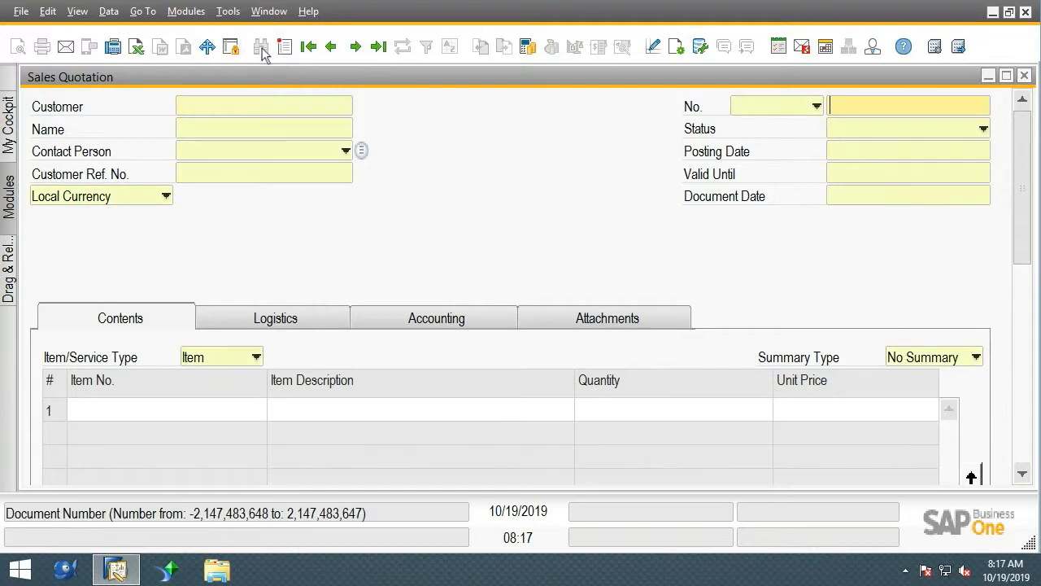
click(183, 132)
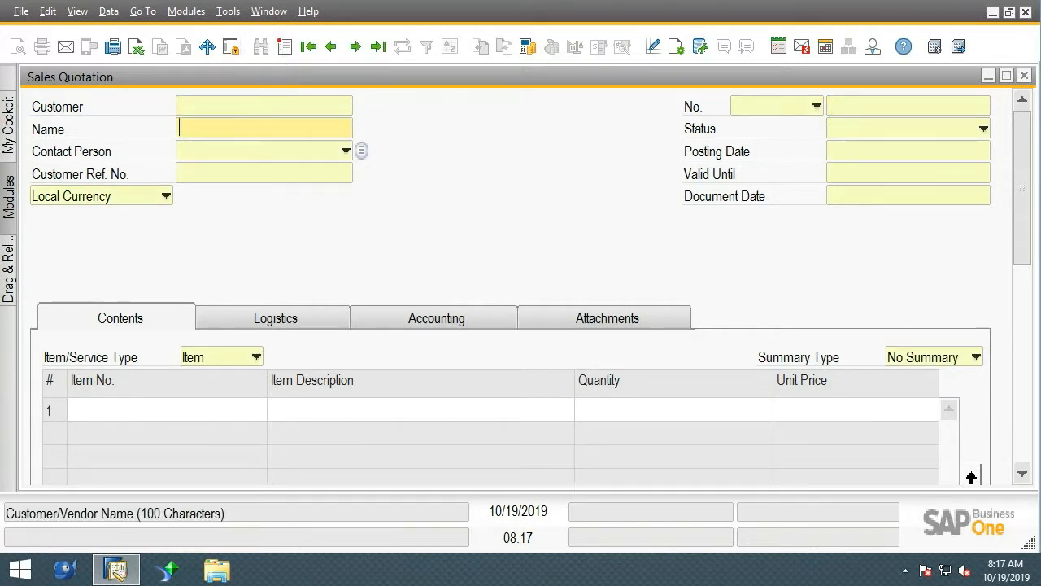
text(quick)
key(Return)
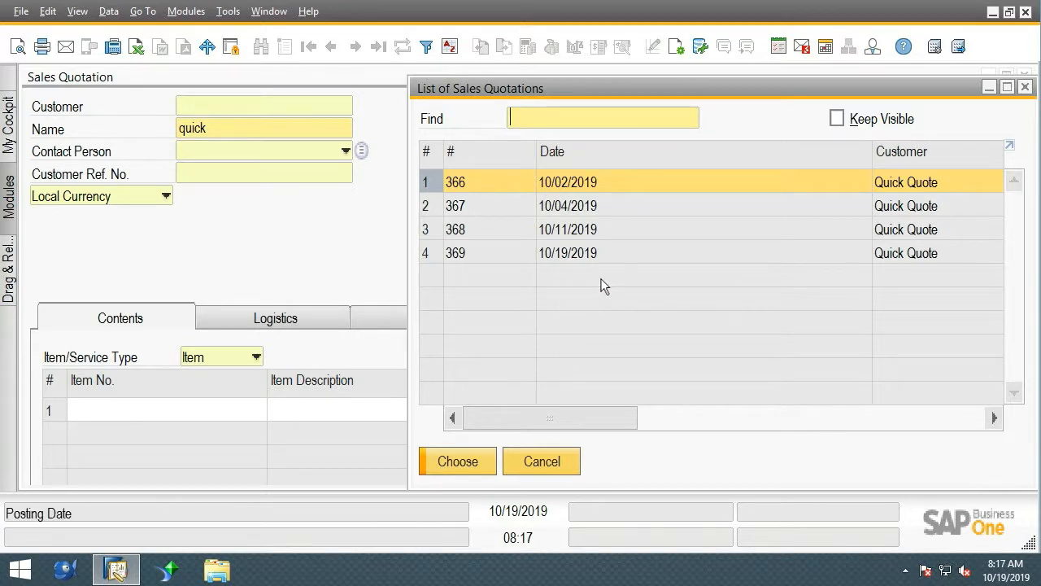
Check the remarks of the Quick Quote quotation dated 10/19/2019 and open that quotation.
click(428, 253)
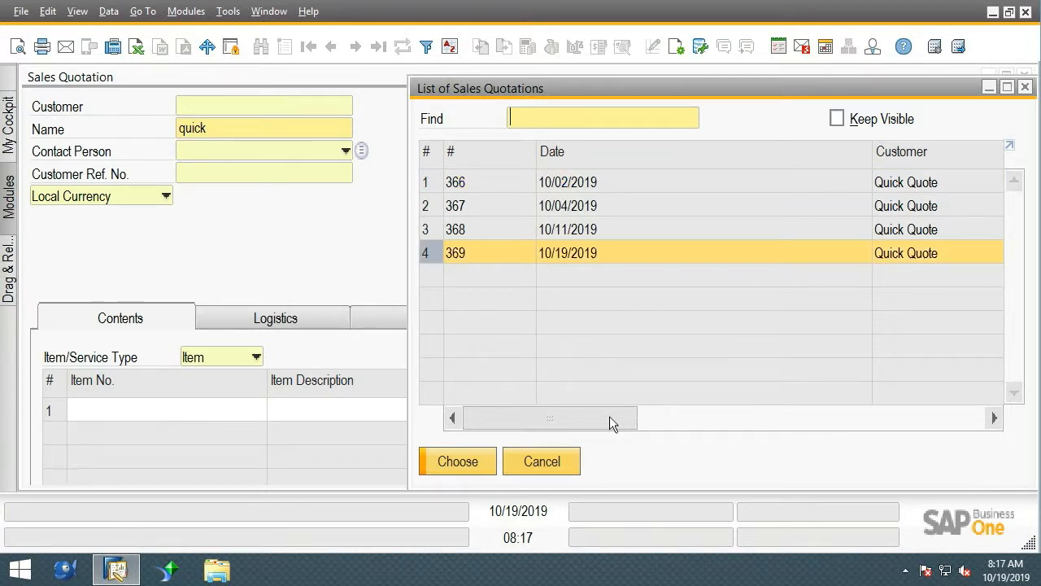
drag(609, 417, 908, 417)
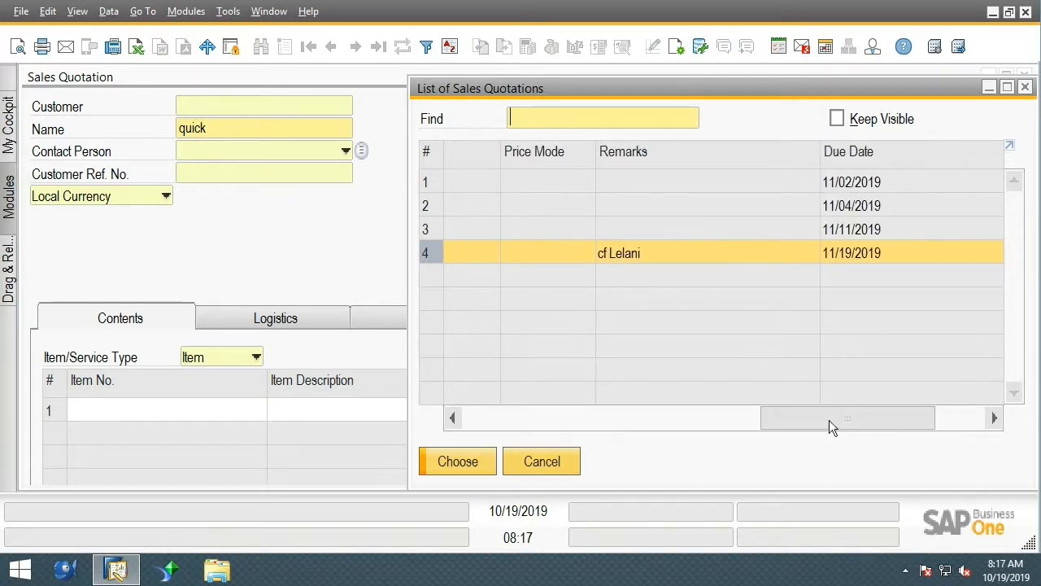
drag(829, 420, 427, 415)
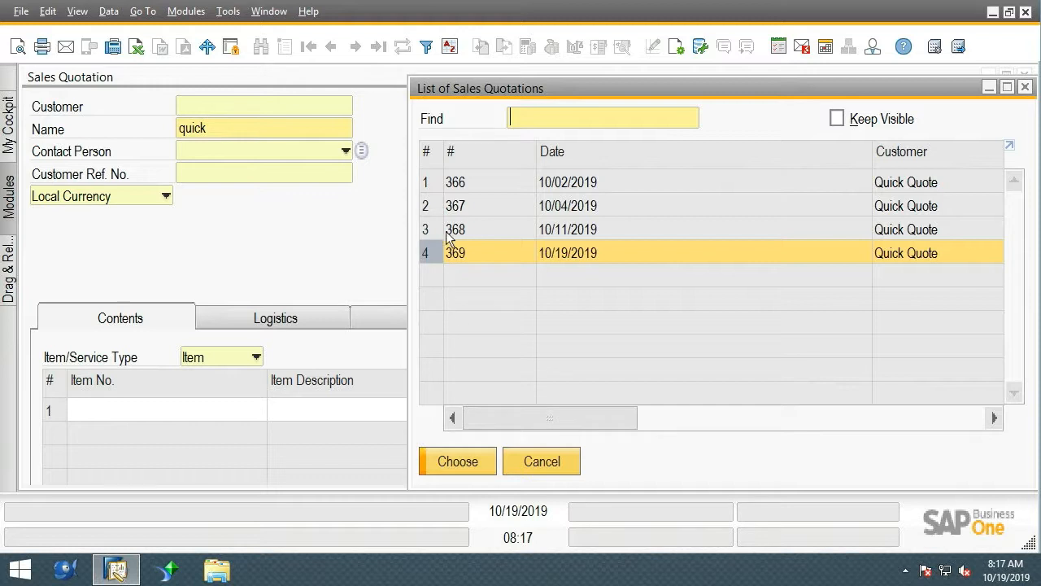
click(449, 460)
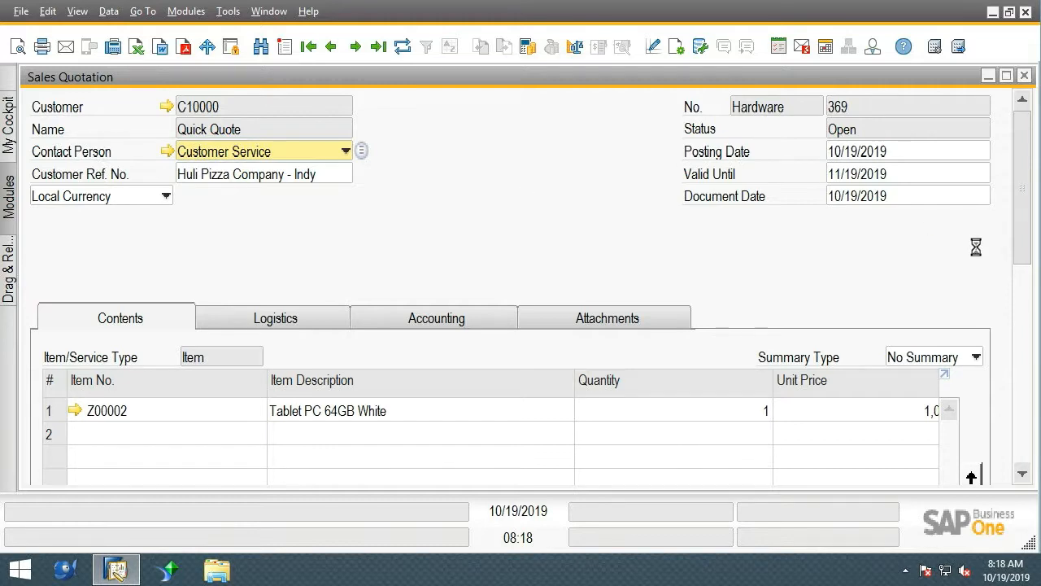
Copy the open quotation to a sales order.
drag(1021, 216, 1035, 470)
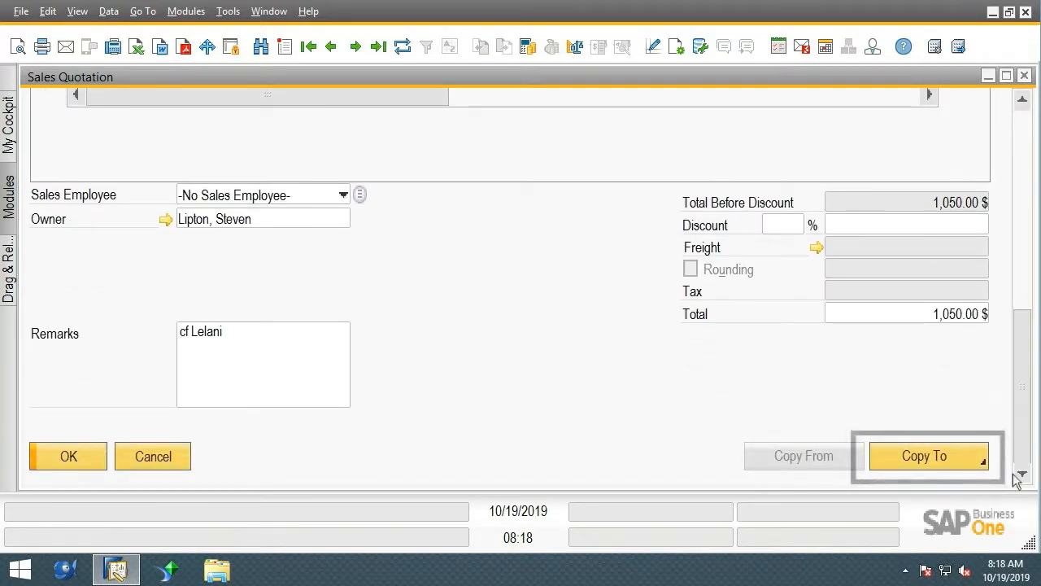
click(907, 462)
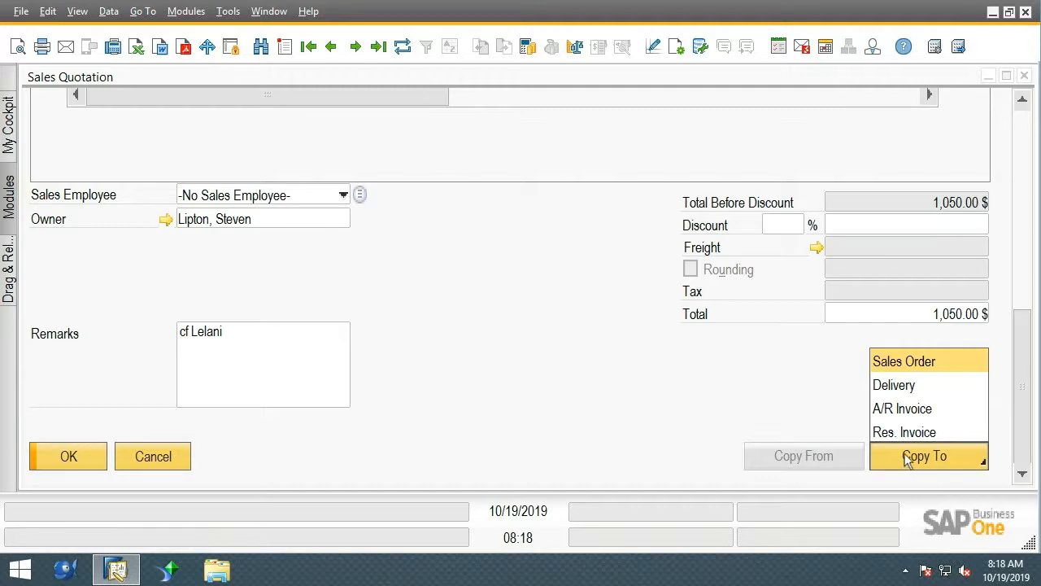
click(901, 363)
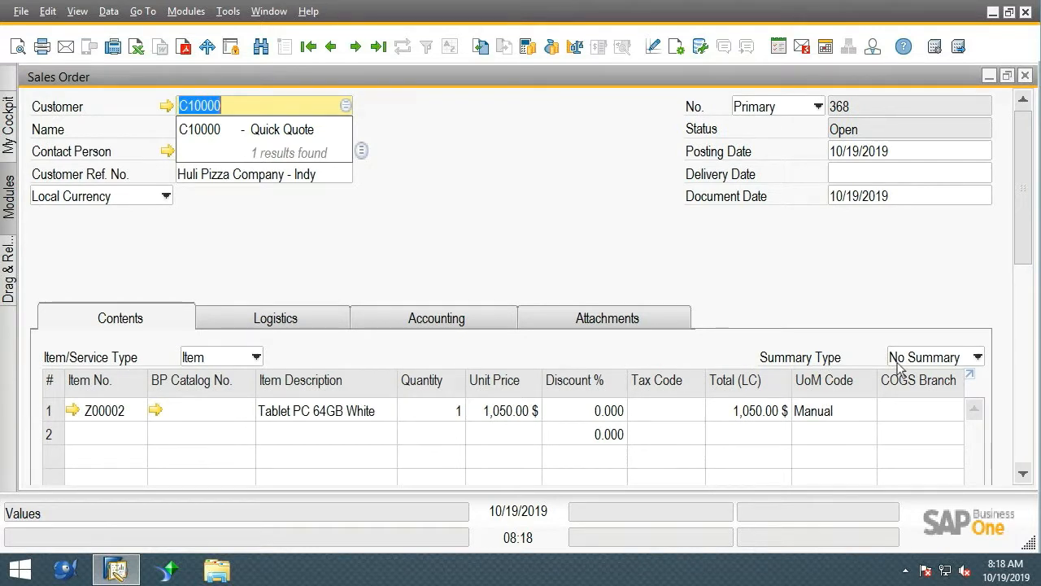
Start a new customer record from the sales order's customer selection, entering a customer code and the name Huli Pizza Company Indianapolis.
click(346, 107)
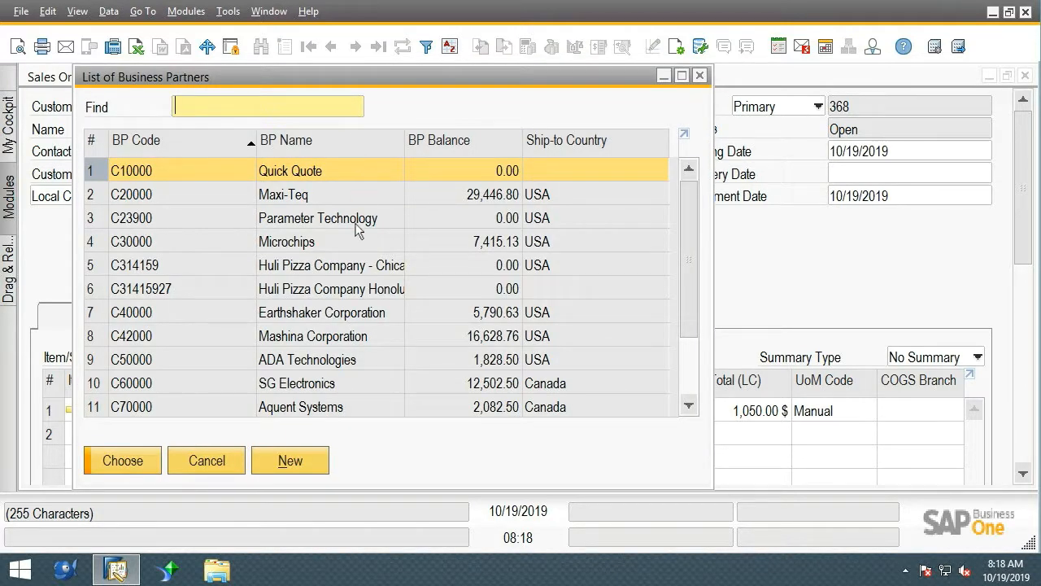
click(309, 463)
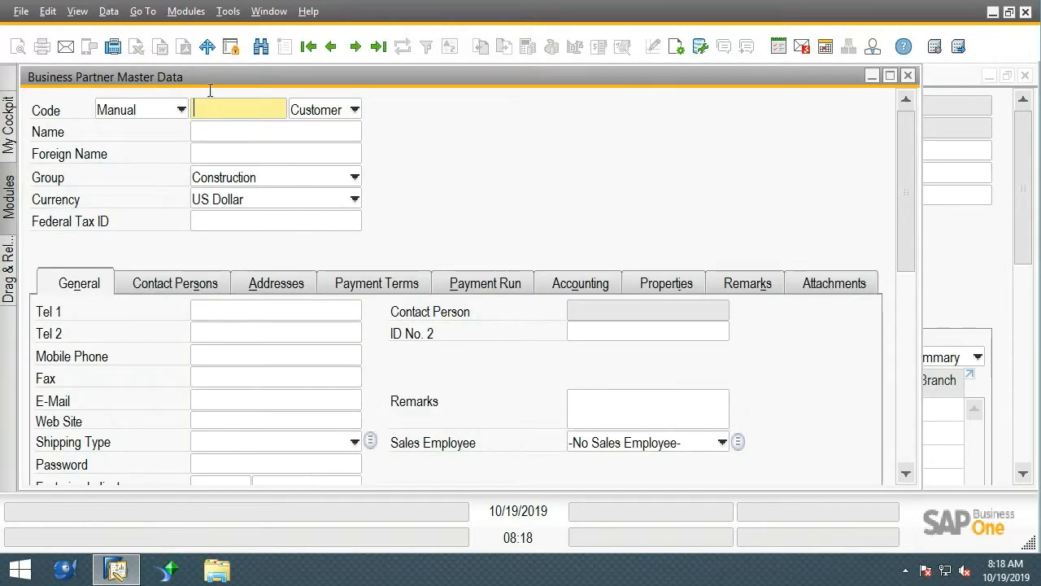
text(C3141592)
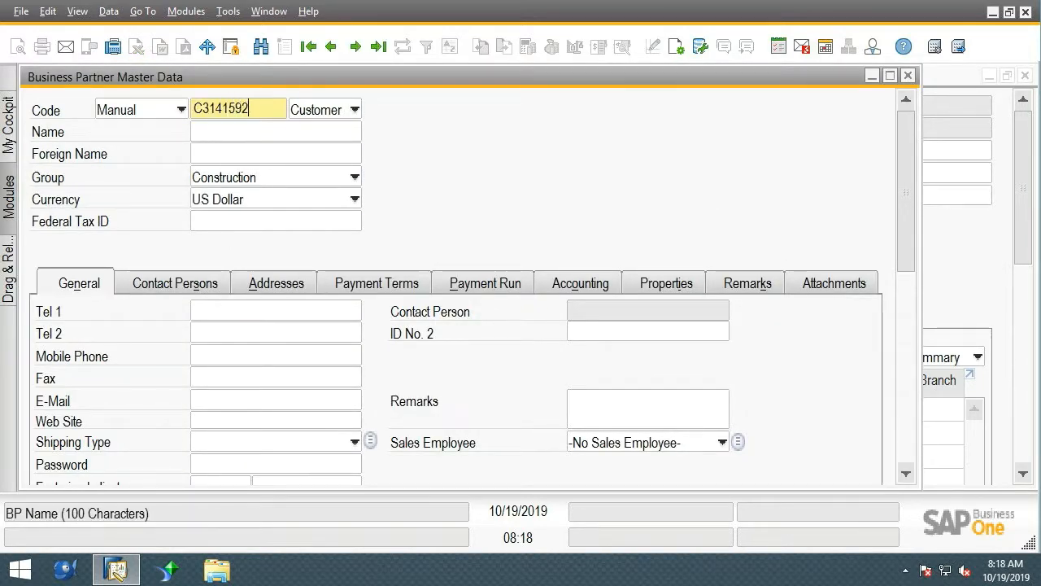
text(3)
click(204, 132)
text(Huli Pizza Comp)
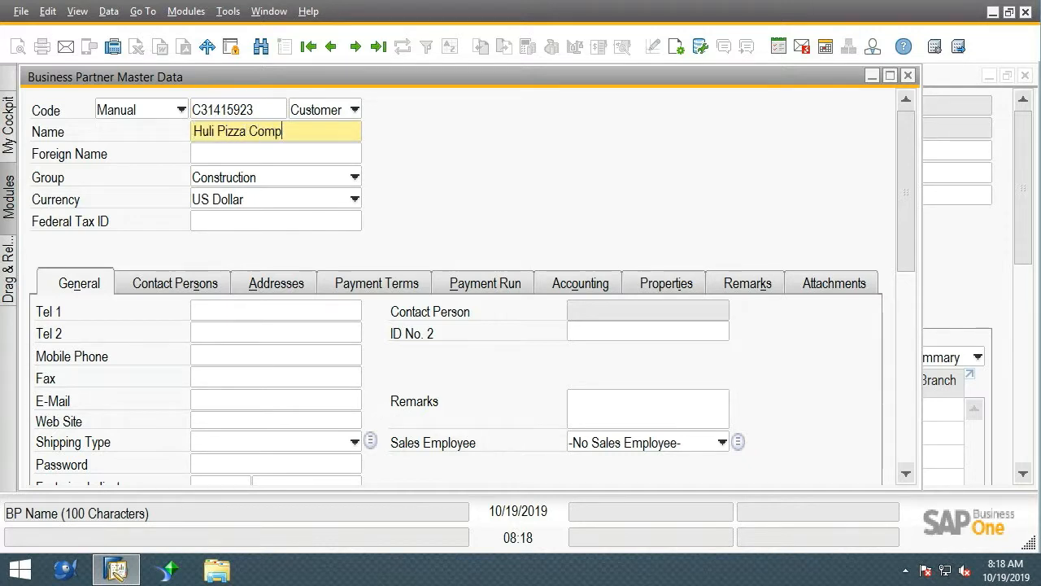
text(any Indianapolis)
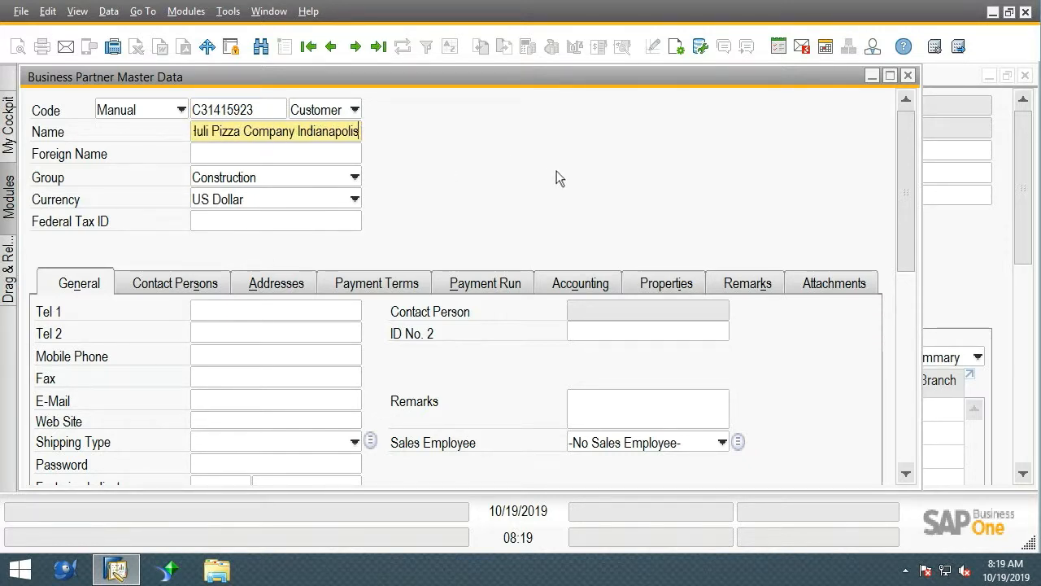
key(Tab)
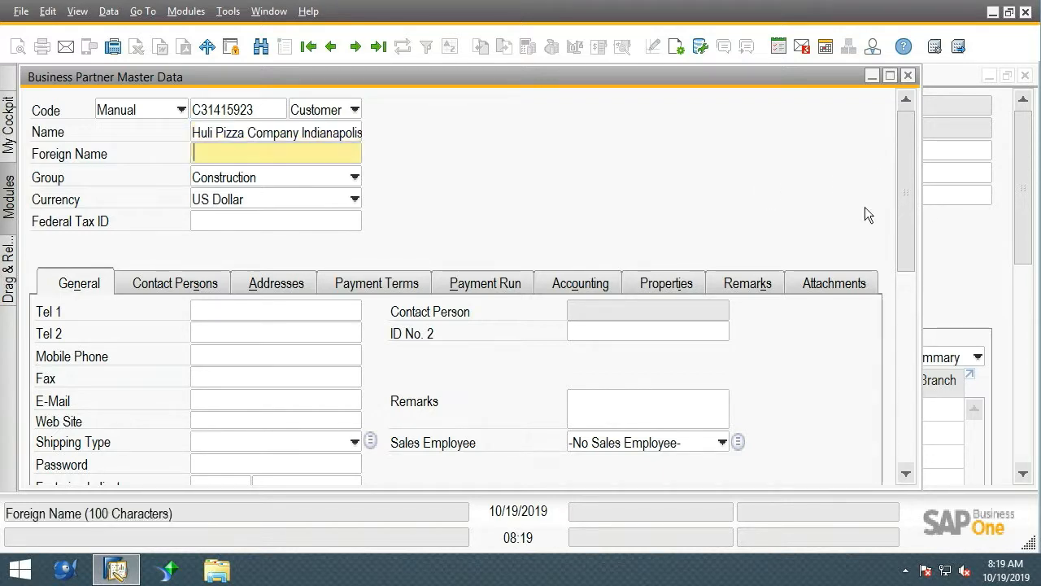
Add the new business partner and accept updating the sales order rows according to its data.
drag(908, 211, 913, 460)
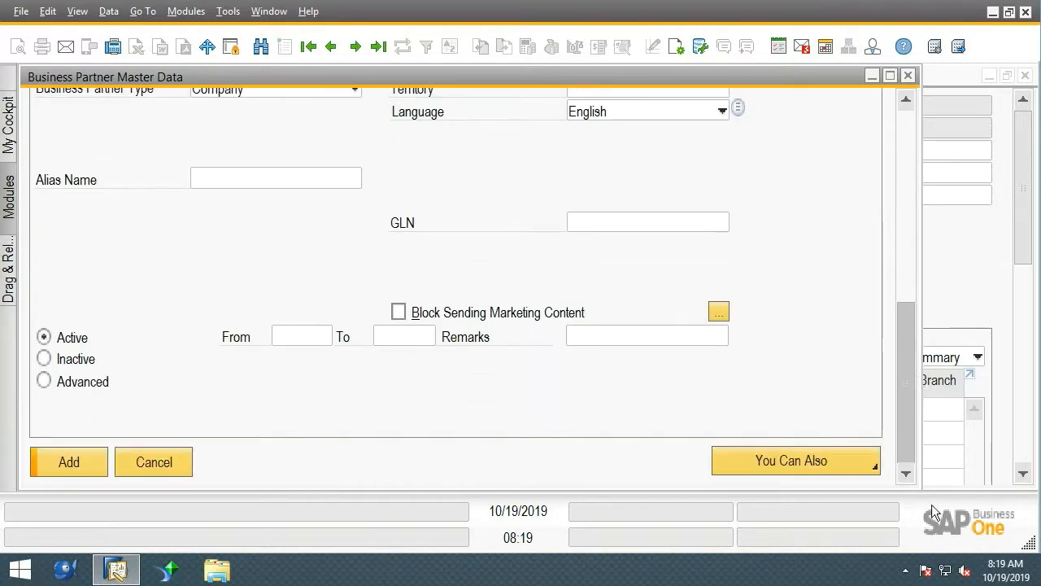
click(46, 461)
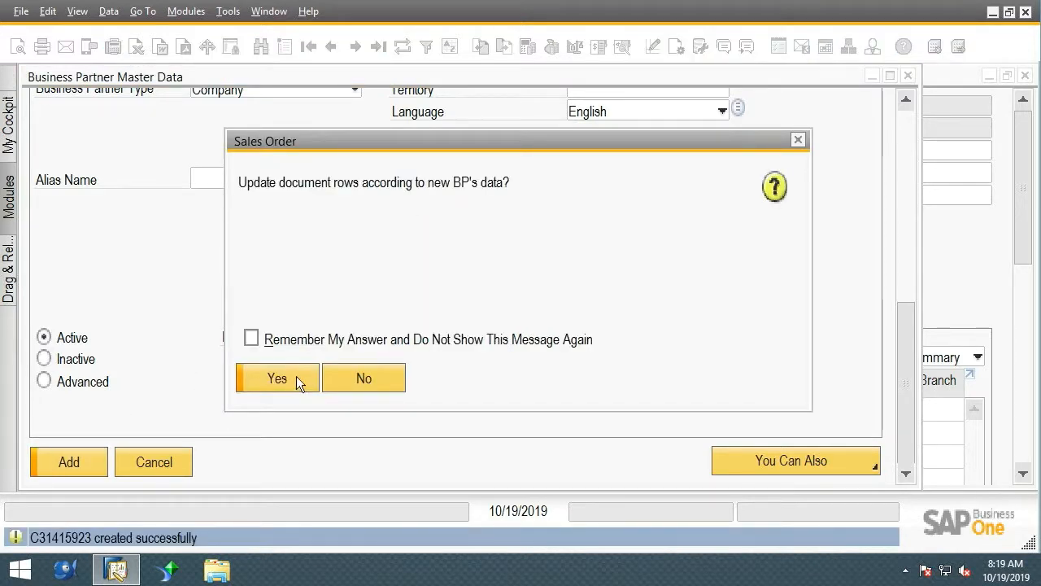
click(296, 376)
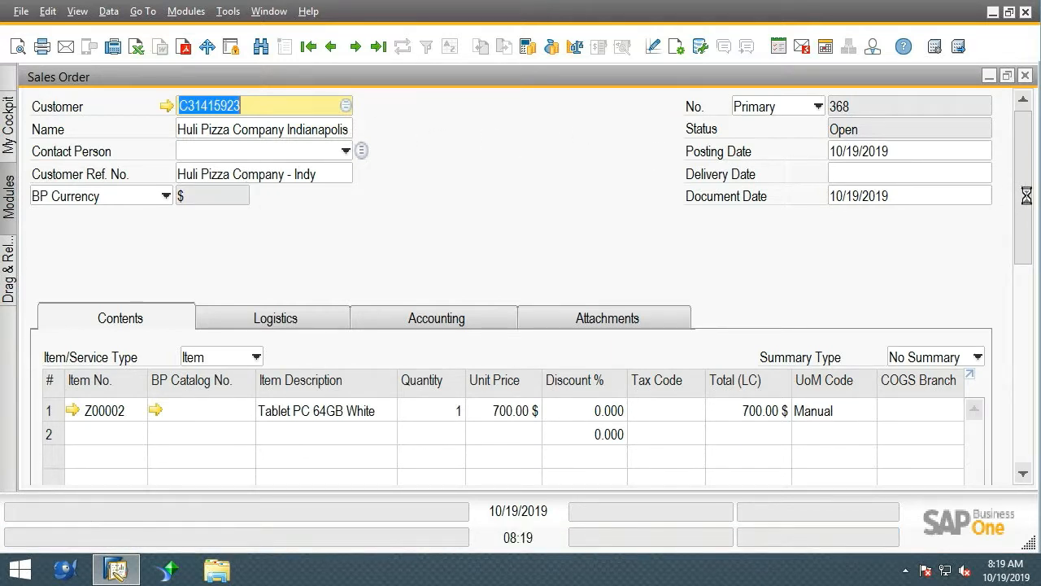
Set the sales order's delivery date to 10/22/2019.
drag(1023, 195, 1023, 174)
click(940, 174)
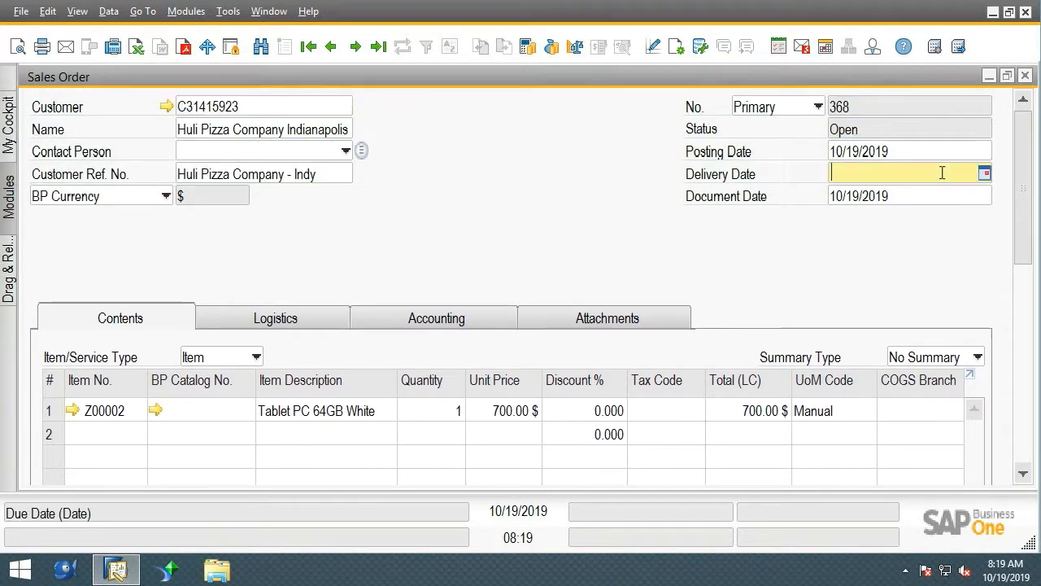
click(984, 173)
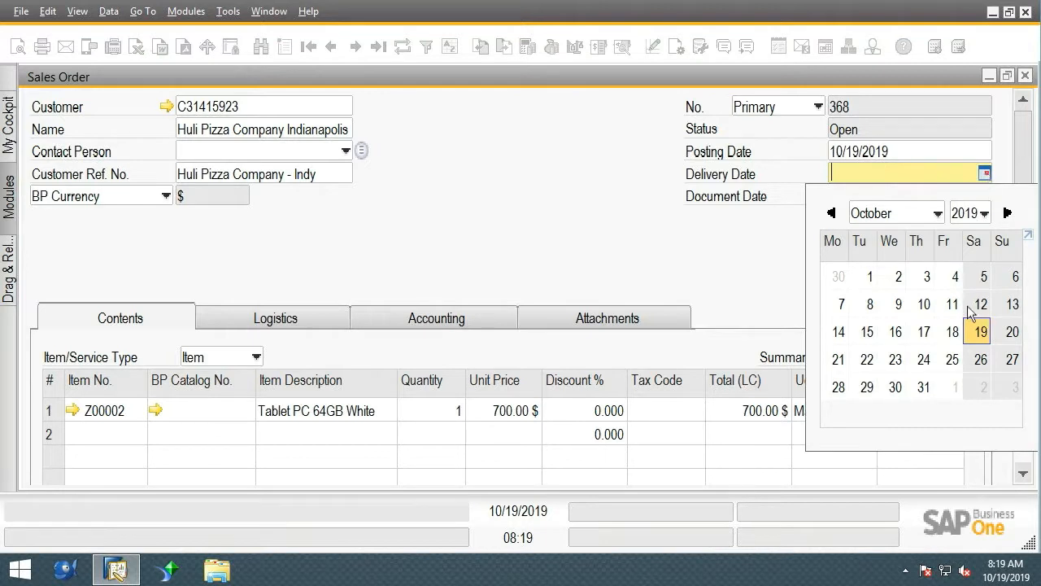
click(867, 361)
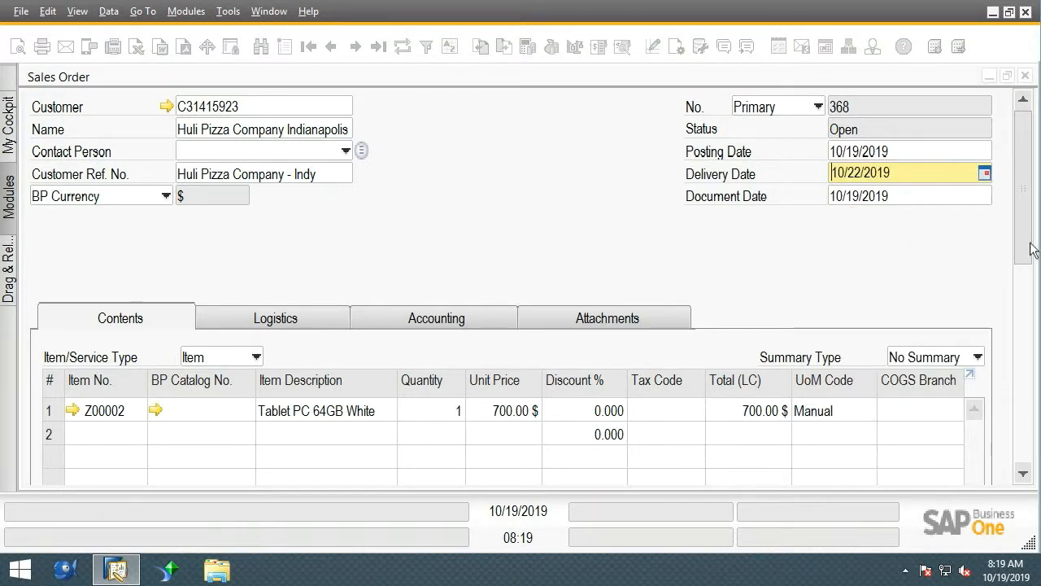
Add the sales order, accepting the update of its existing rows with the new delivery date.
drag(1029, 242, 1035, 424)
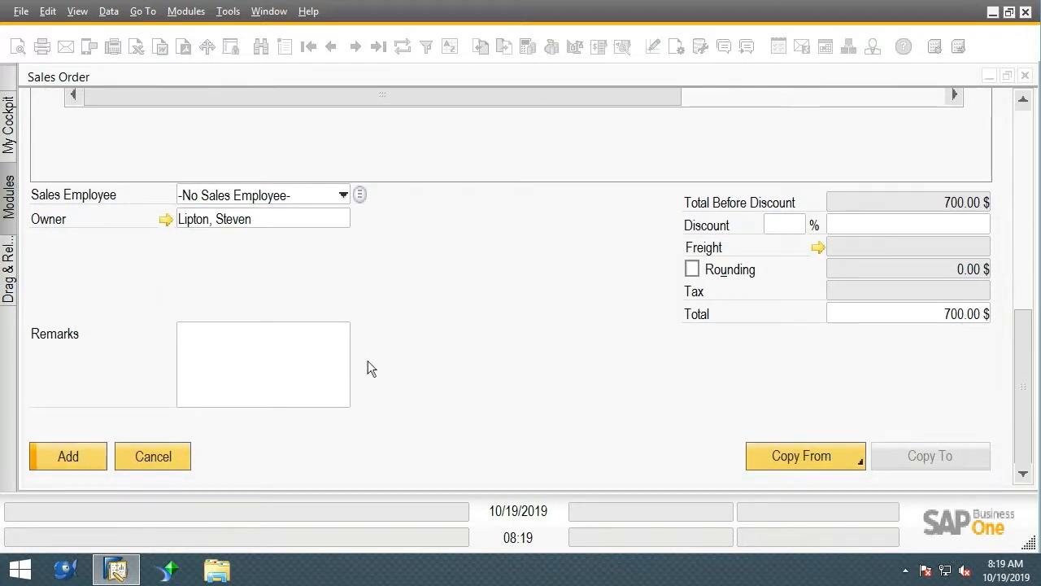
click(41, 461)
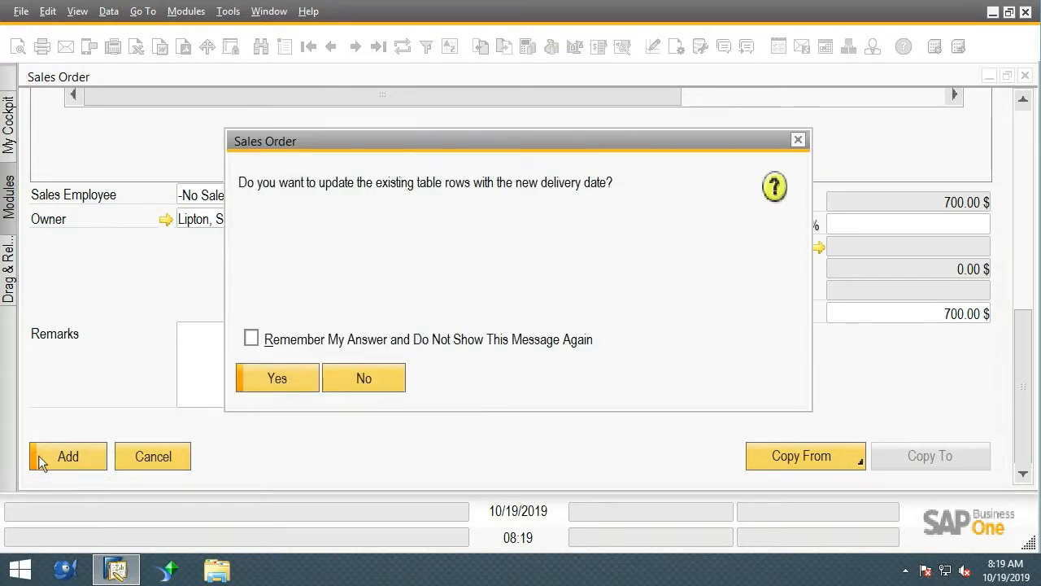
click(276, 378)
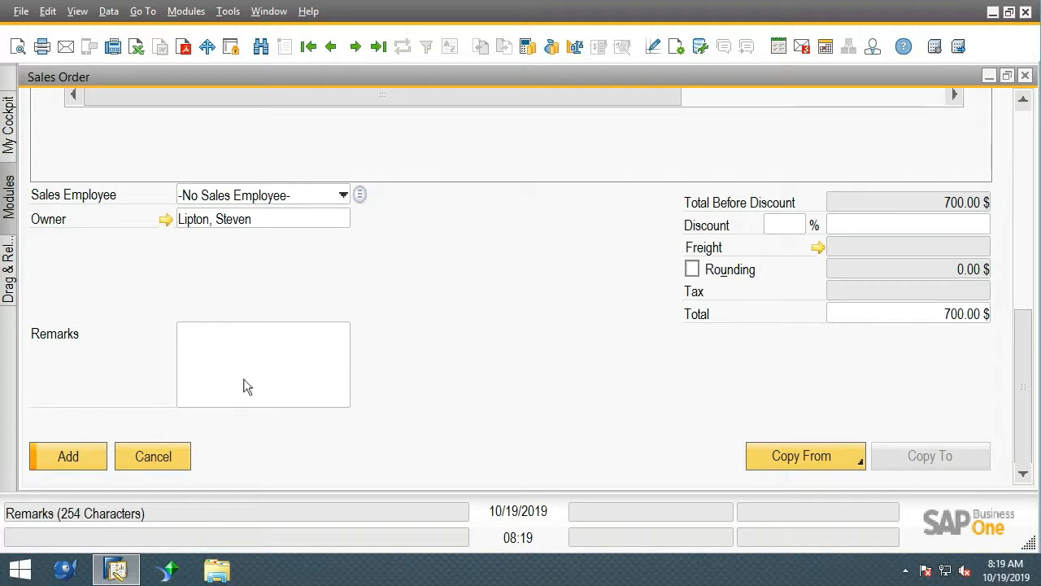
click(72, 458)
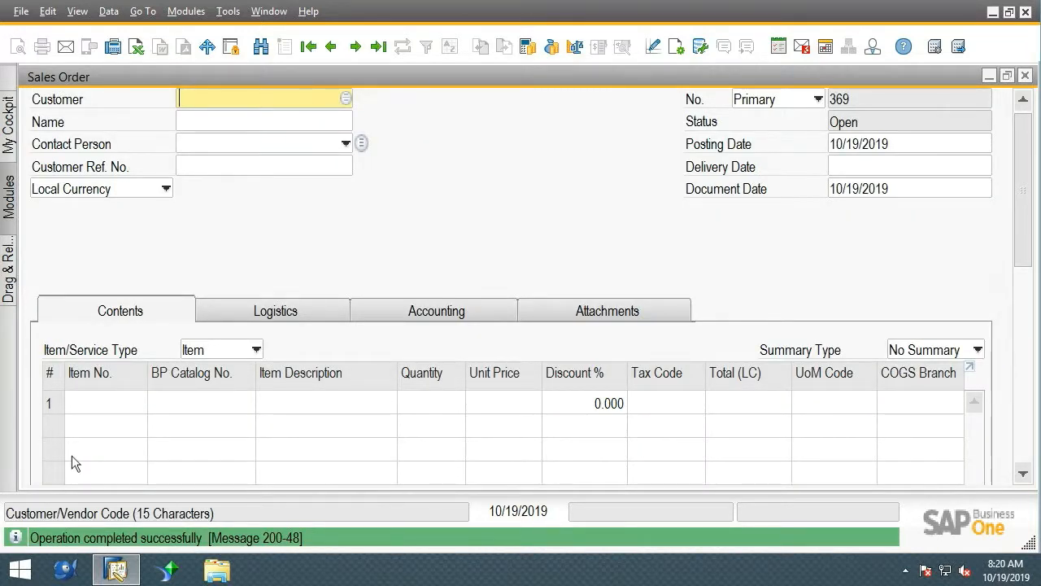